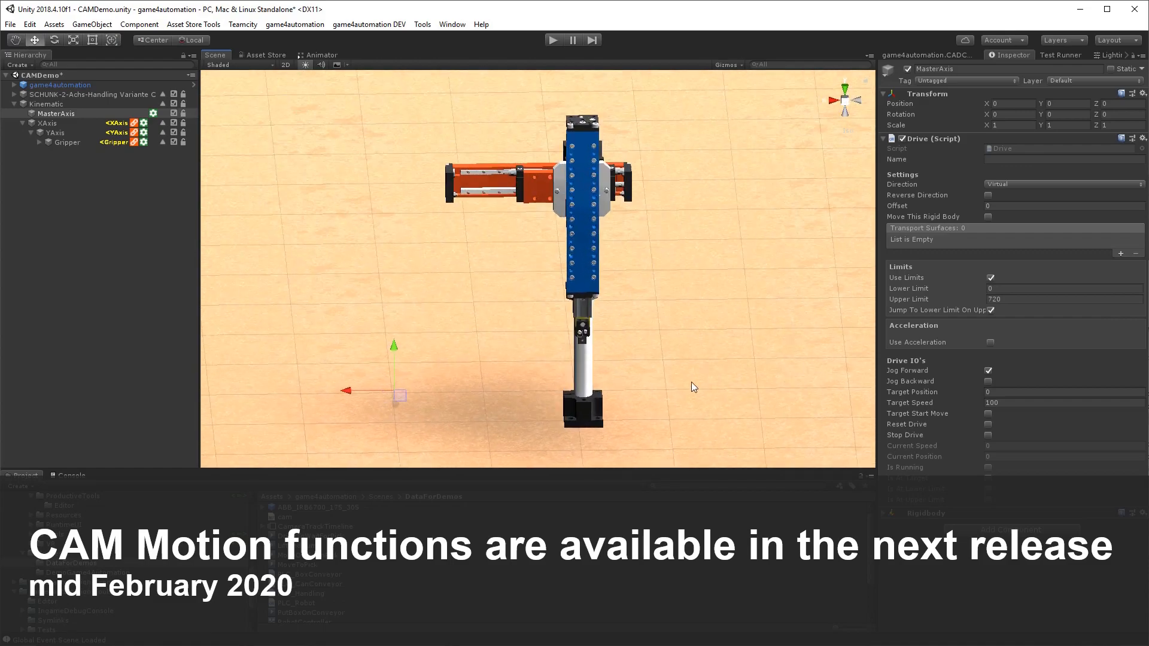
Step: Run the CAMDemo scene in play mode and watch the moving SCHUNK two-axis handling system from several angles
alt+drag(691, 382, 742, 418)
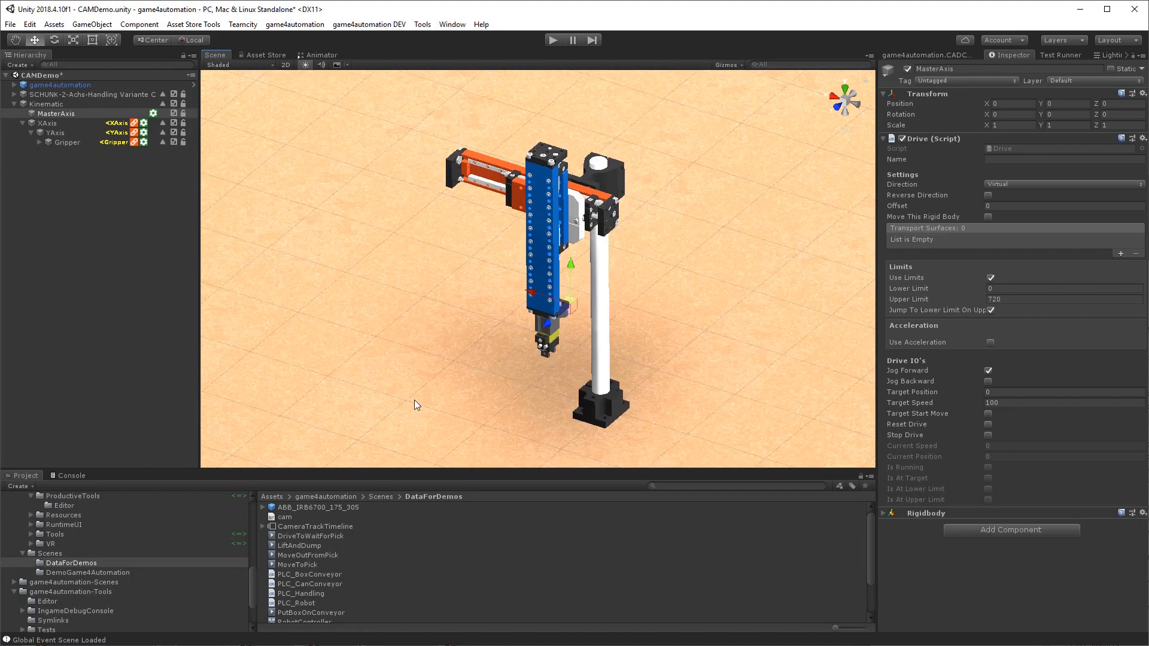
mouse_move(507, 372)
alt+mouse_down()
mouse_move(615, 362)
mouse_move(500, 382)
alt+mouse_up()
scroll(281, 207, down, 2)
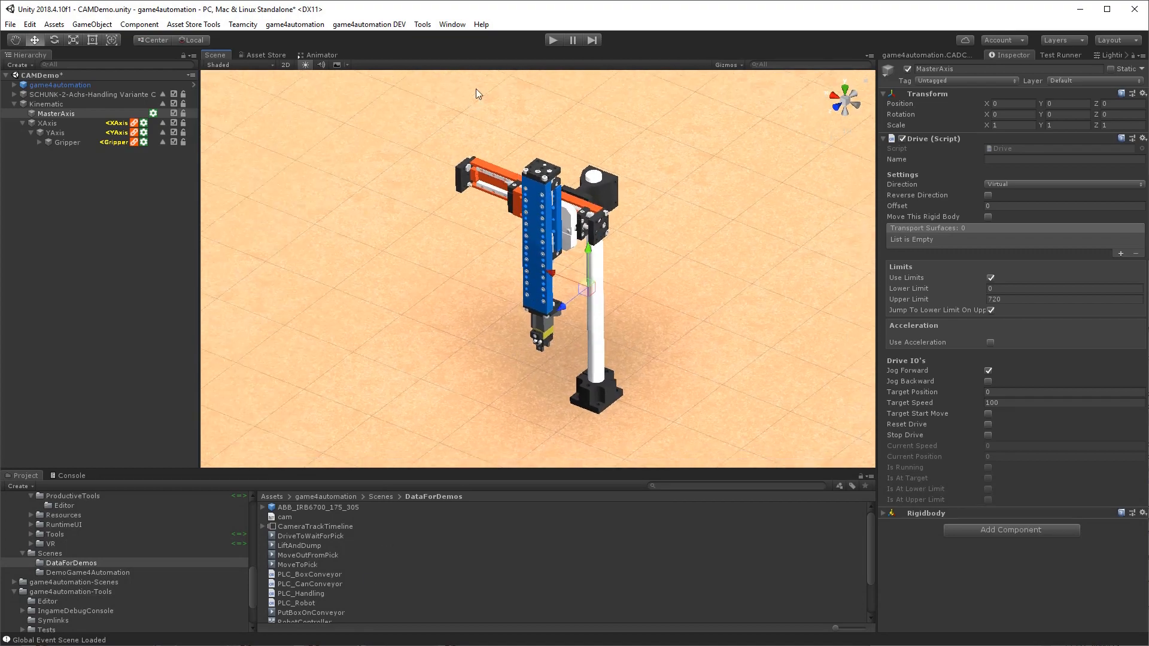
click(551, 40)
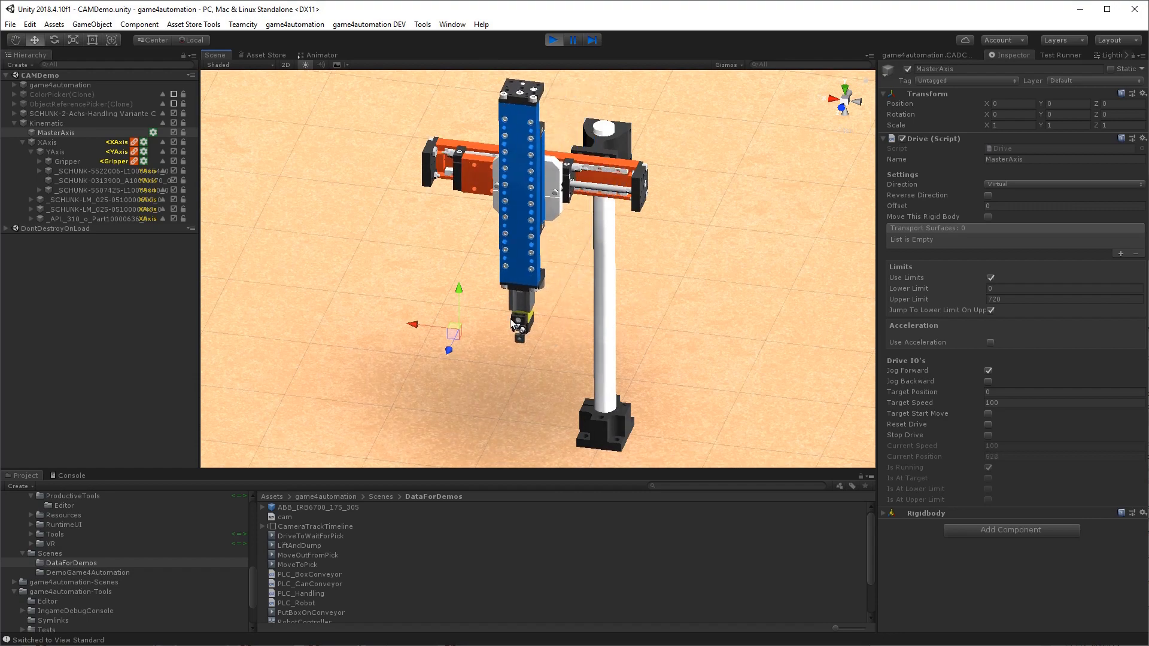
alt+drag(478, 335, 516, 345)
scroll(502, 347, up, 3)
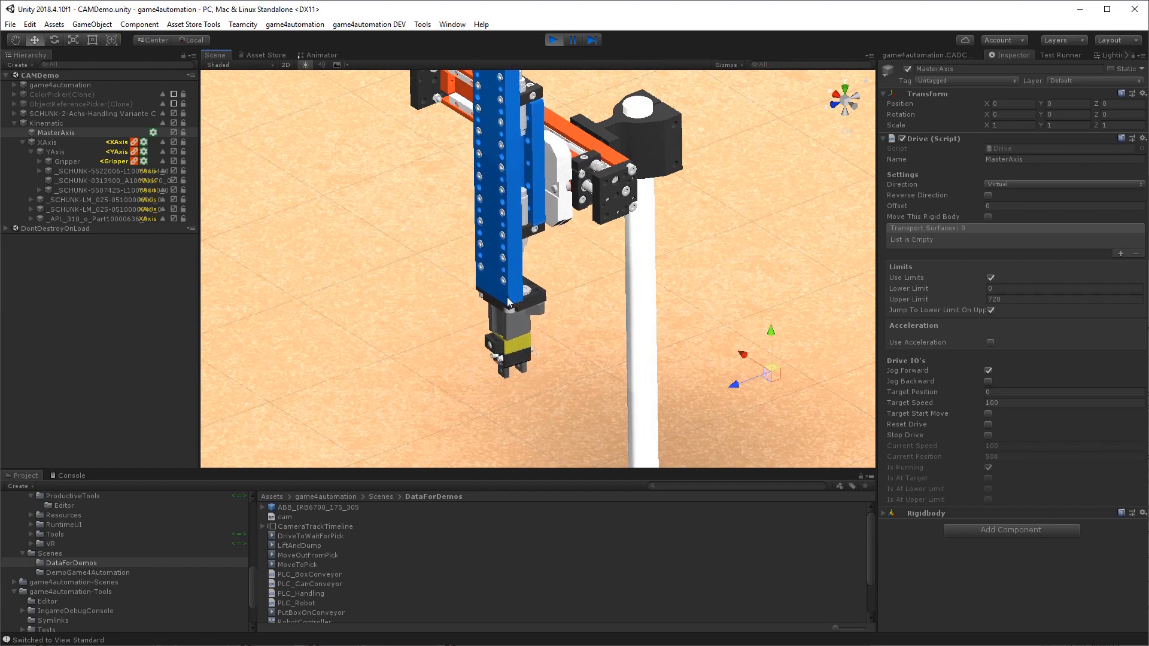
scroll(466, 311, down, 2)
right_drag(465, 311, 609, 214)
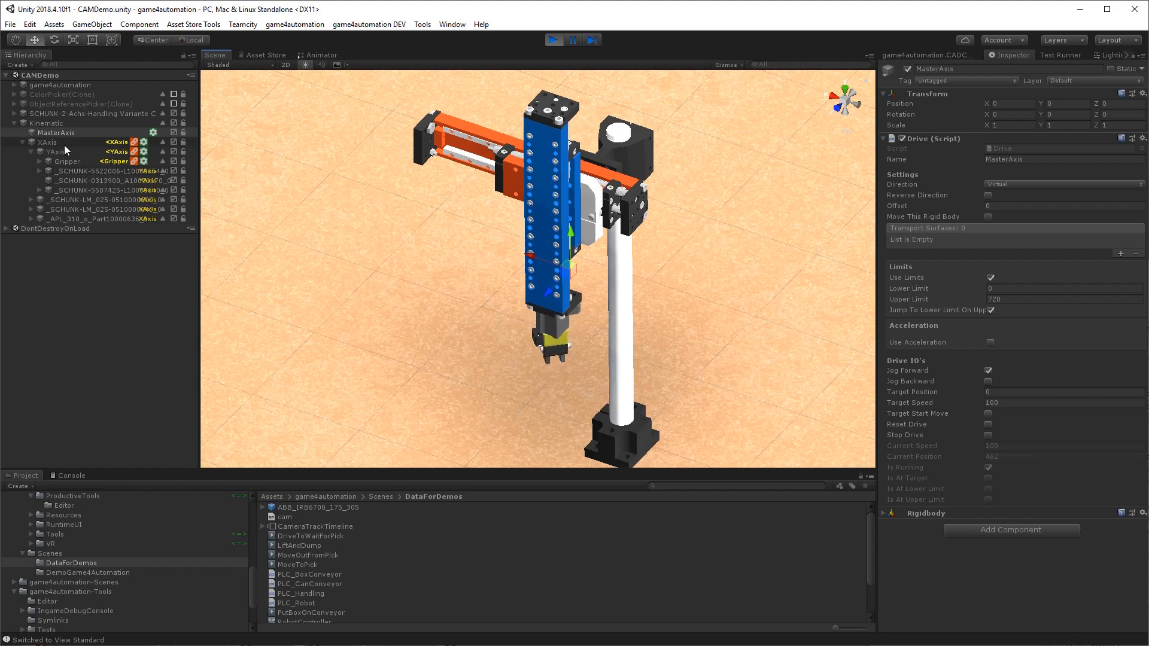
Step: Examine the MasterAxis drive under Kinematic, including its virtual direction and Upper Limit setting
click(62, 123)
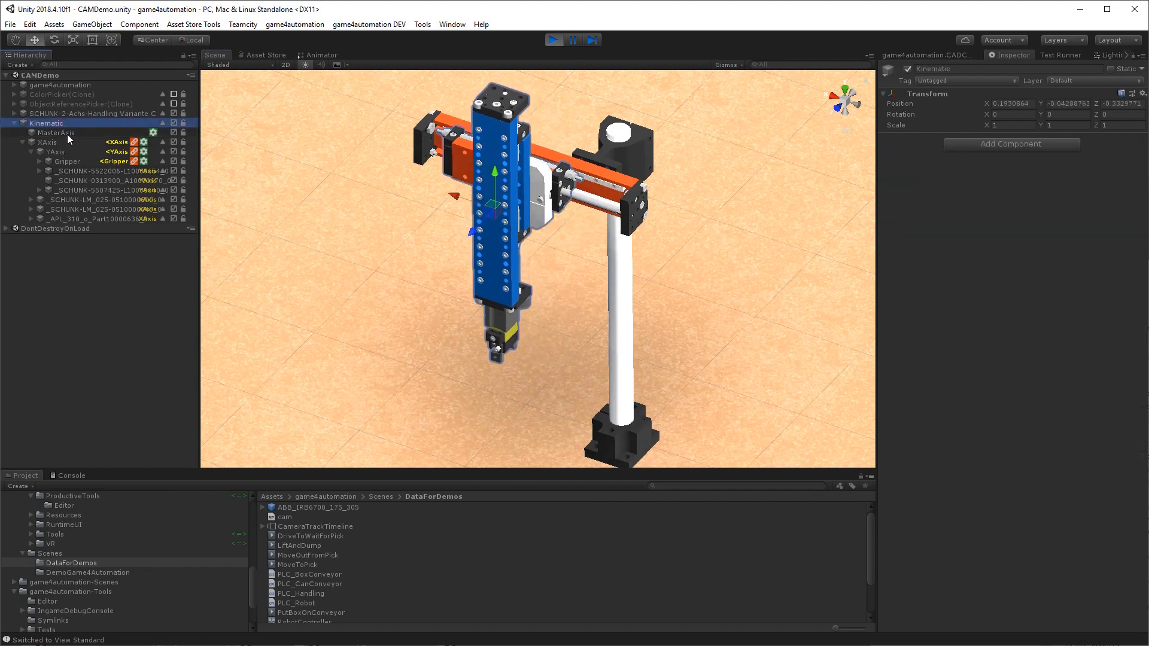
click(73, 133)
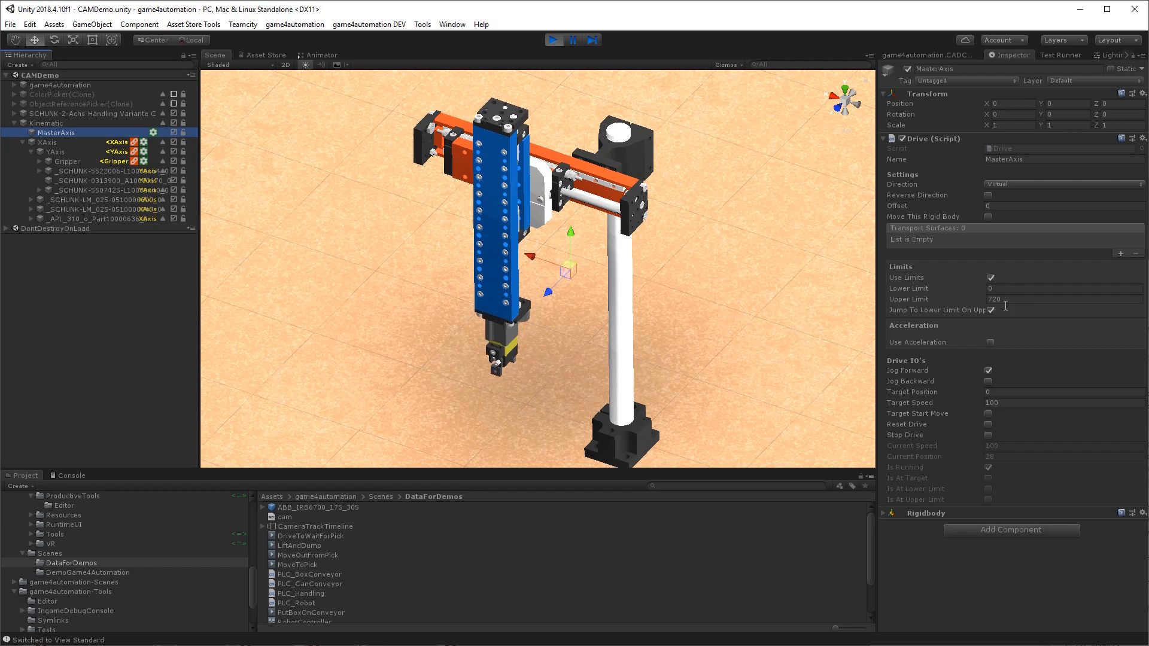
click(1028, 299)
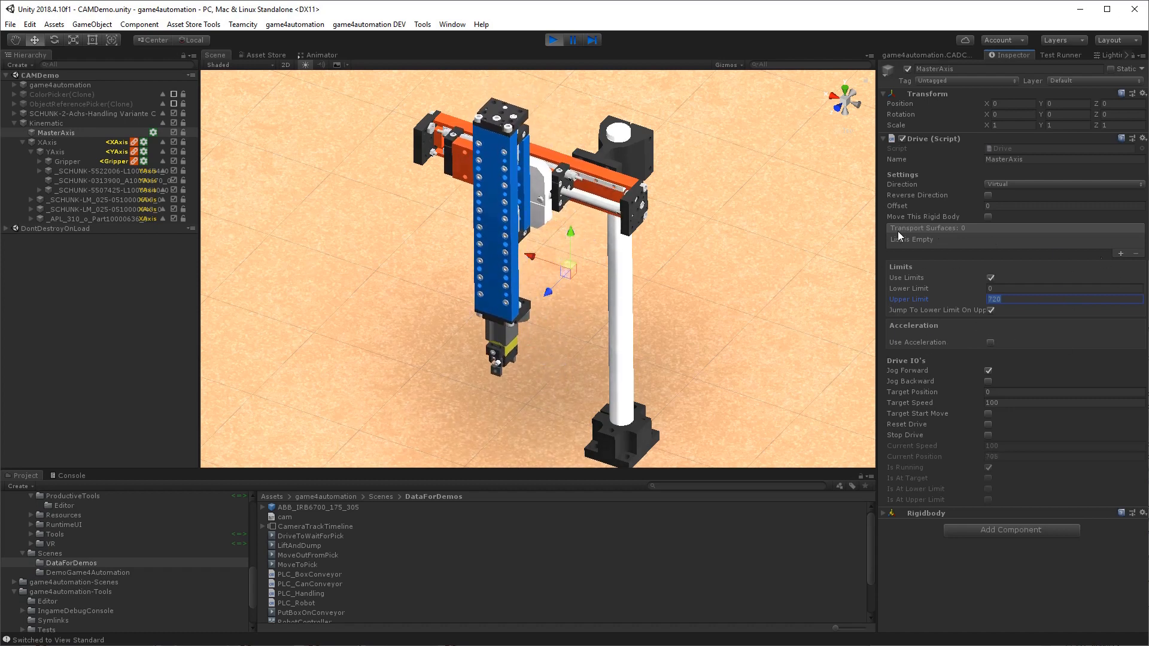
Step: Examine the Cam Curve in the XAxis CAM component, keeping the curve window fully in view, and close it
click(63, 140)
scroll(966, 364, down, 5)
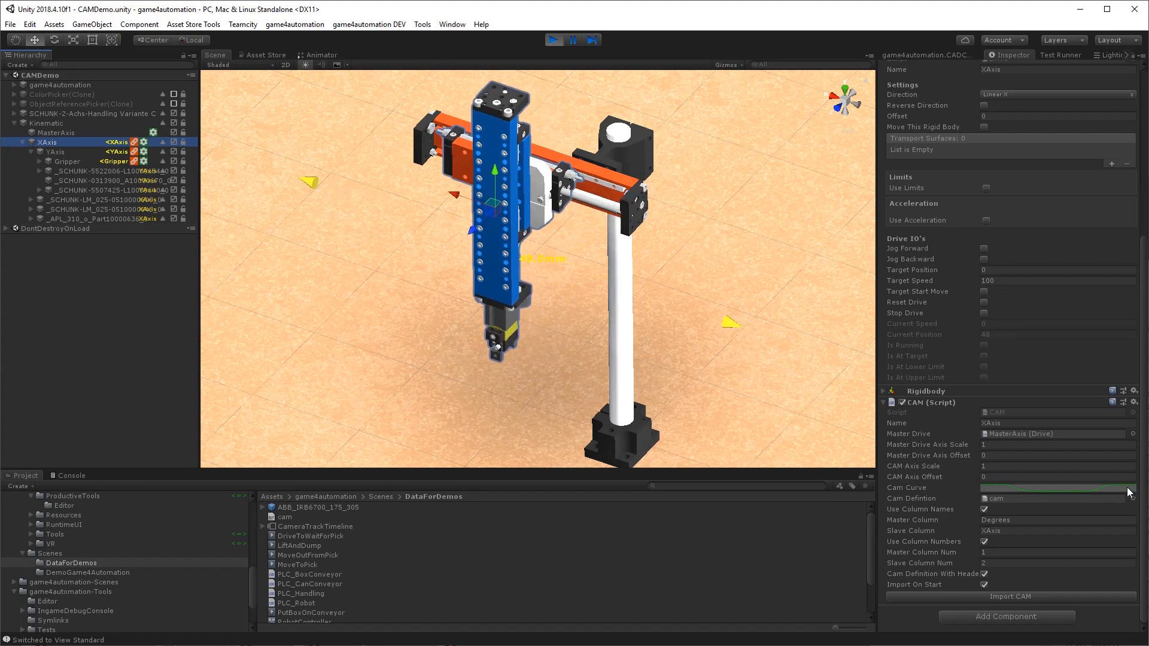
click(1017, 487)
drag(808, 575, 860, 305)
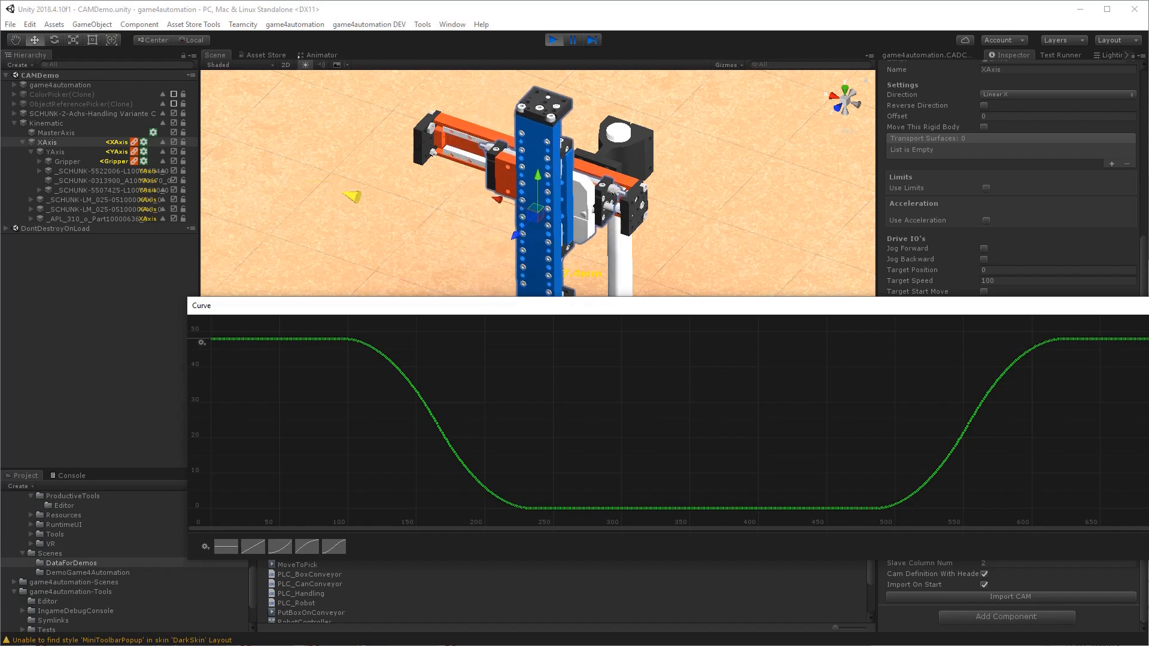
drag(376, 313, 312, 292)
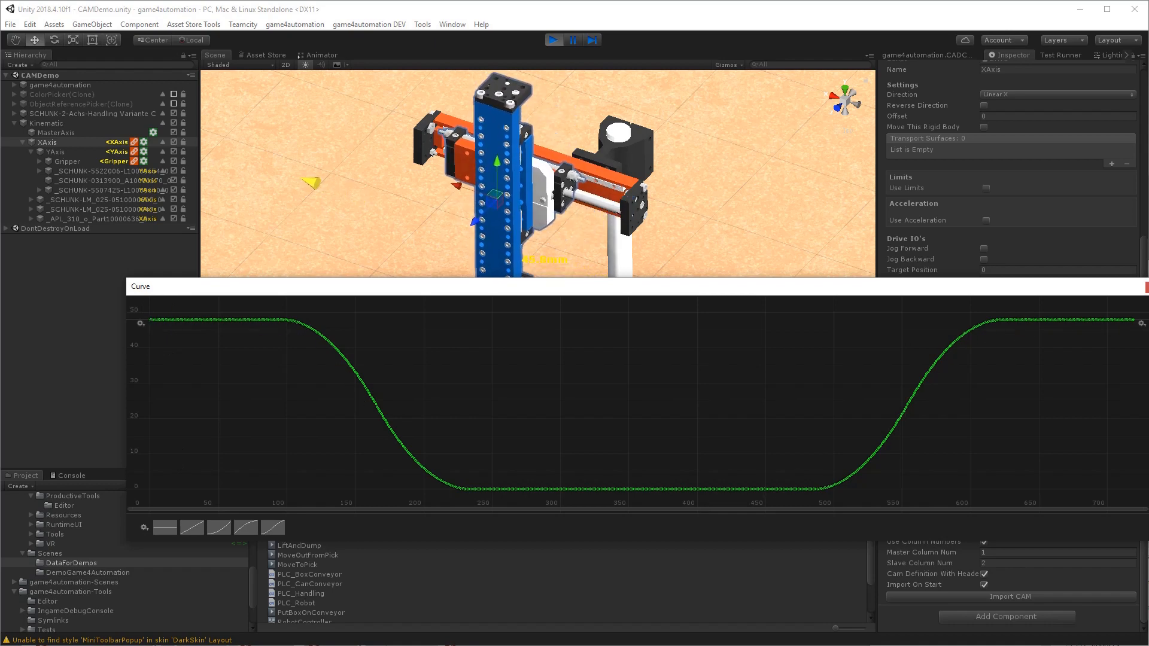
click(1146, 287)
Step: Examine the Cam Curve of the YAxis CAM component alongside the axis's motion in the scene
click(59, 152)
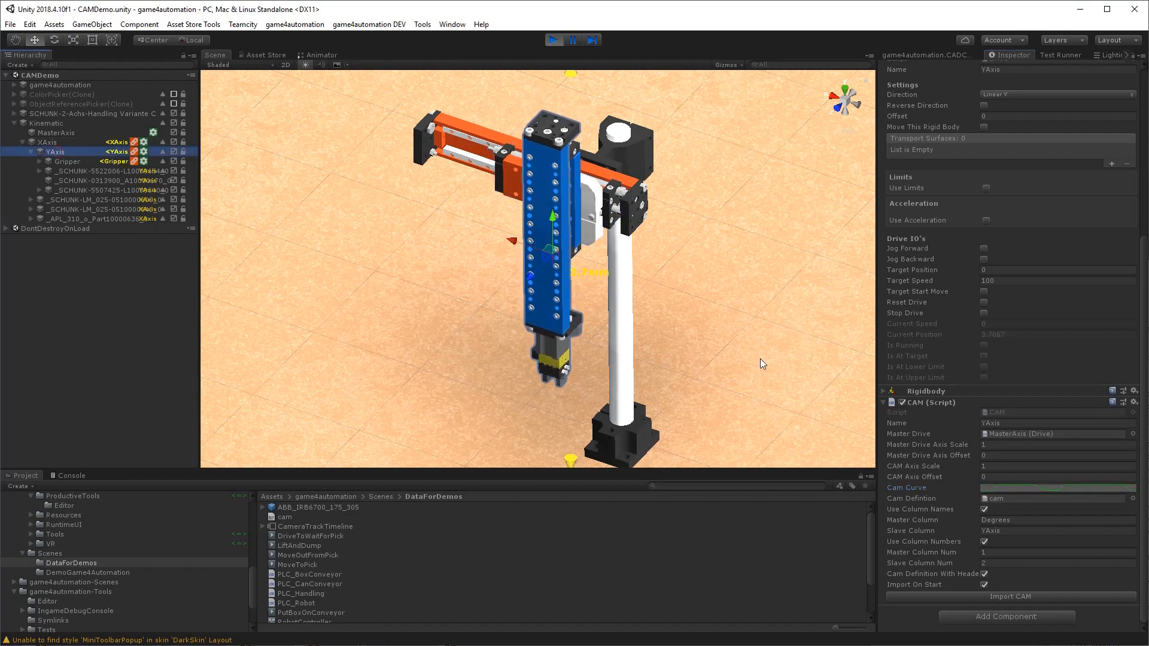
click(1046, 489)
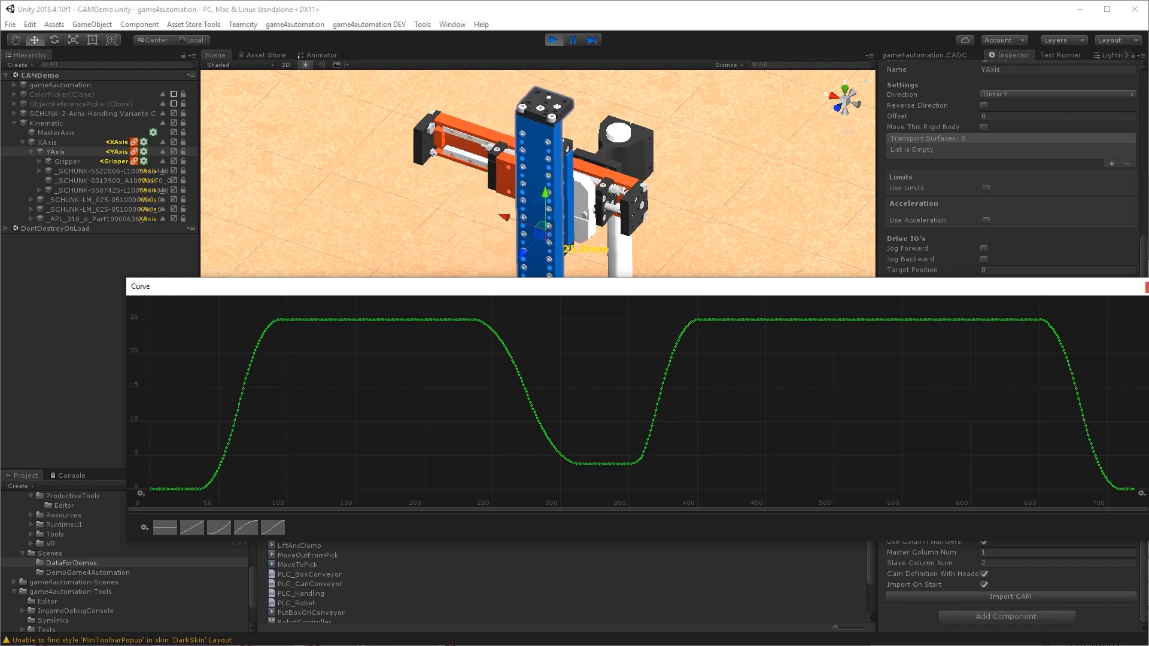
click(1147, 287)
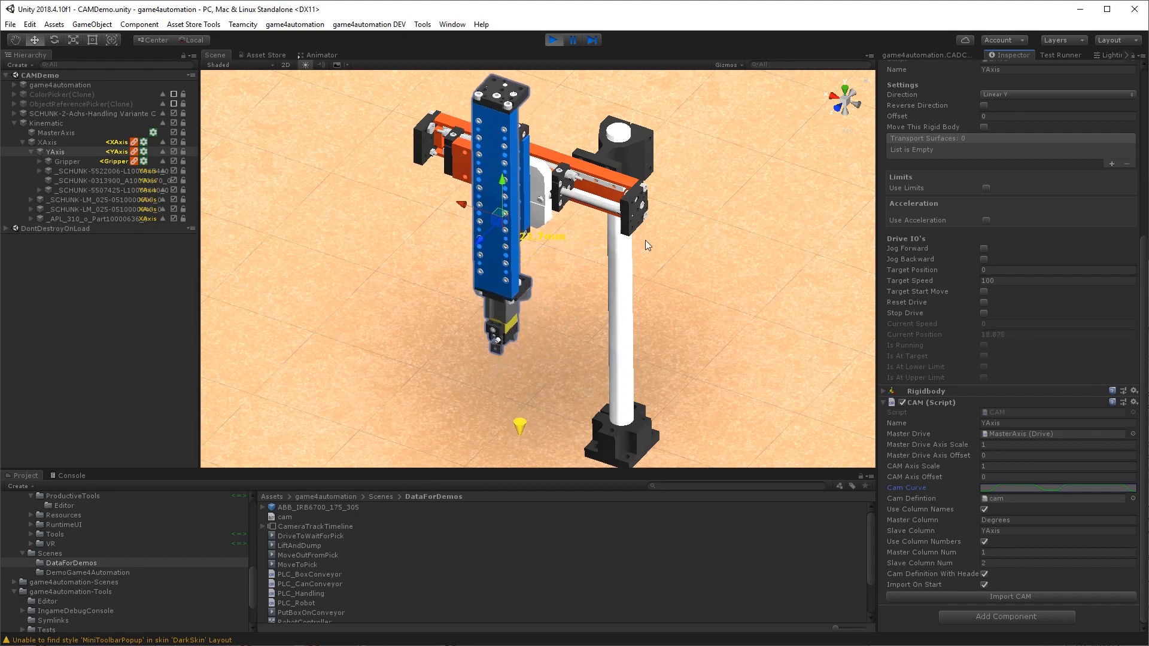
scroll(645, 240, down, 2)
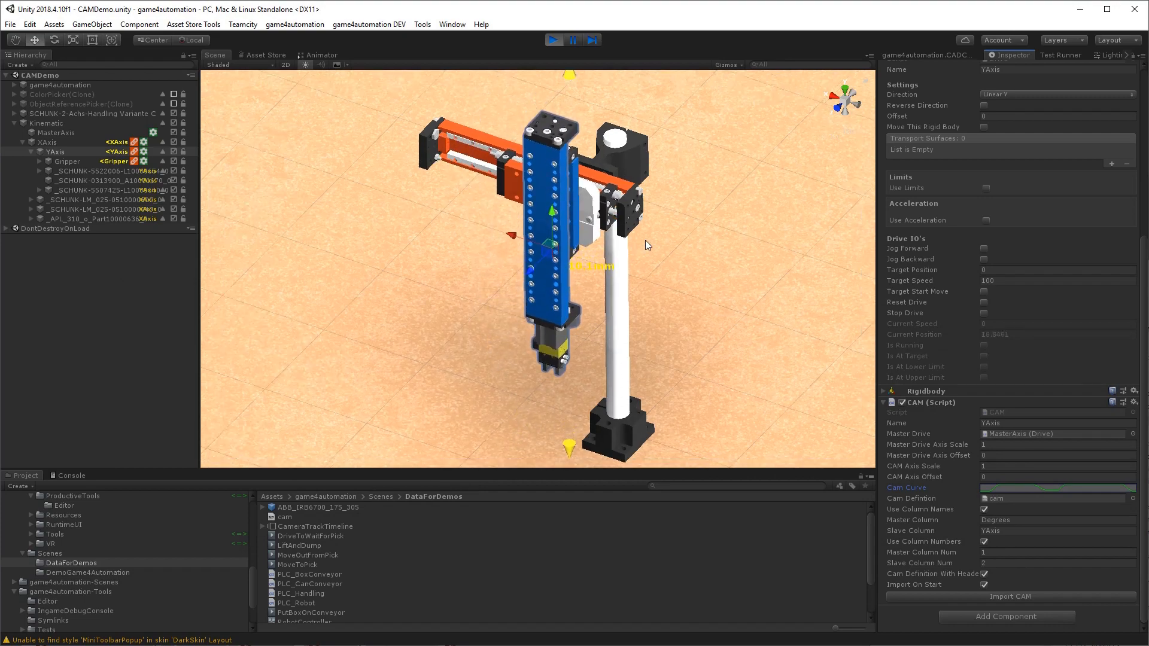
scroll(649, 257, up, 3)
alt+drag(651, 262, 521, 278)
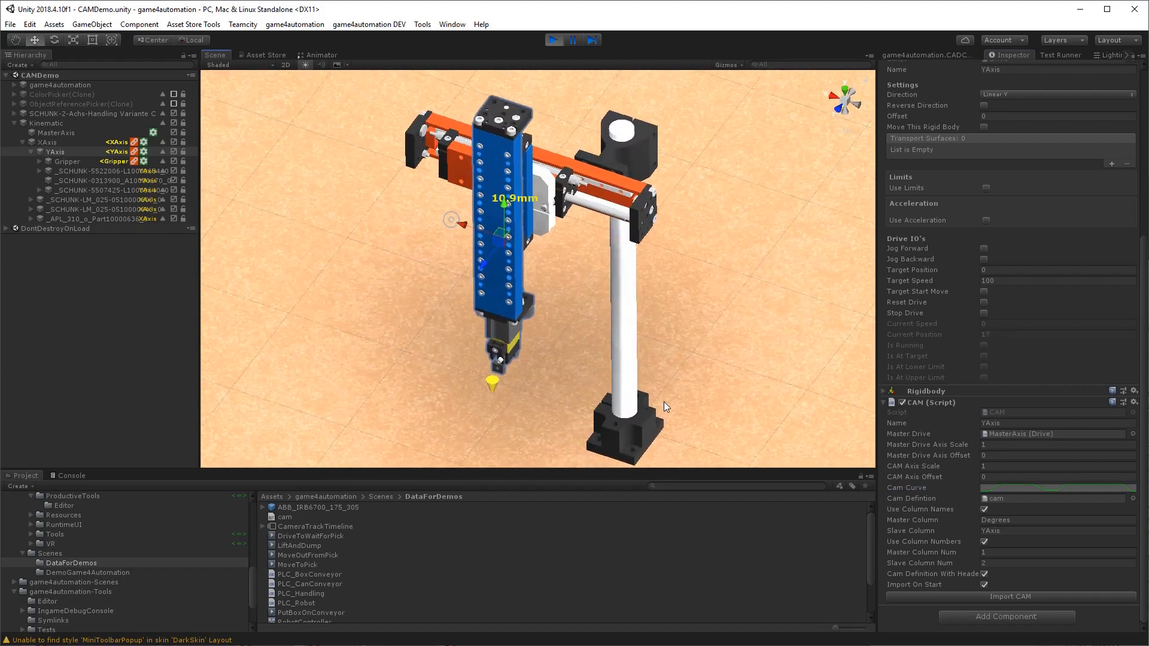
click(1036, 490)
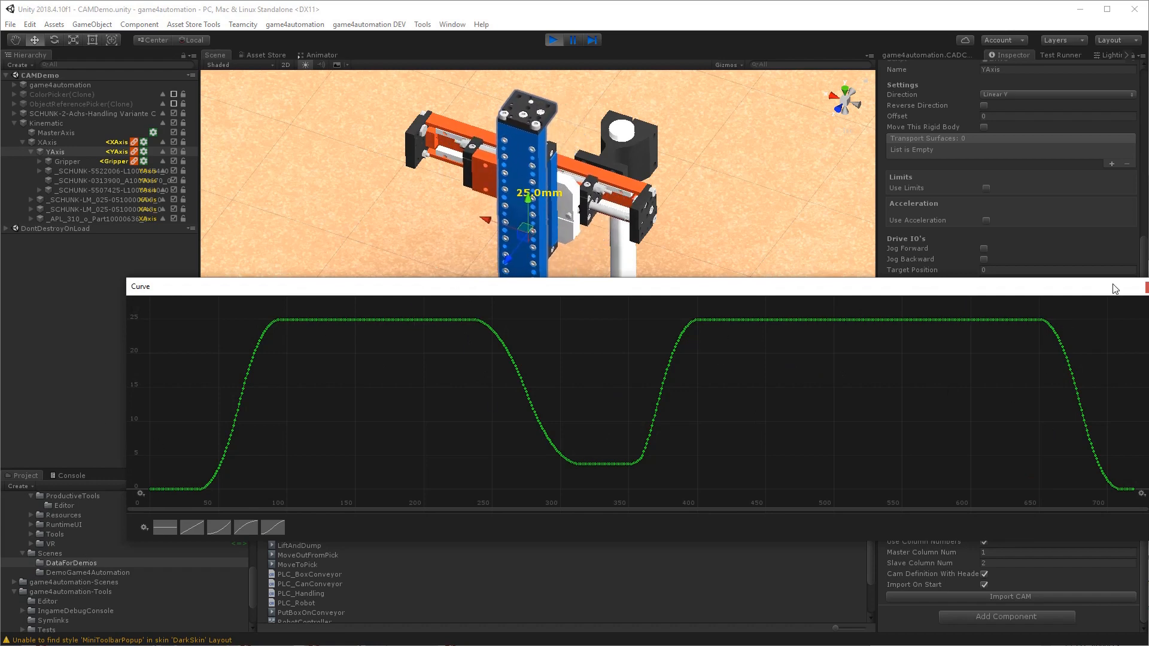
drag(1097, 291, 1042, 246)
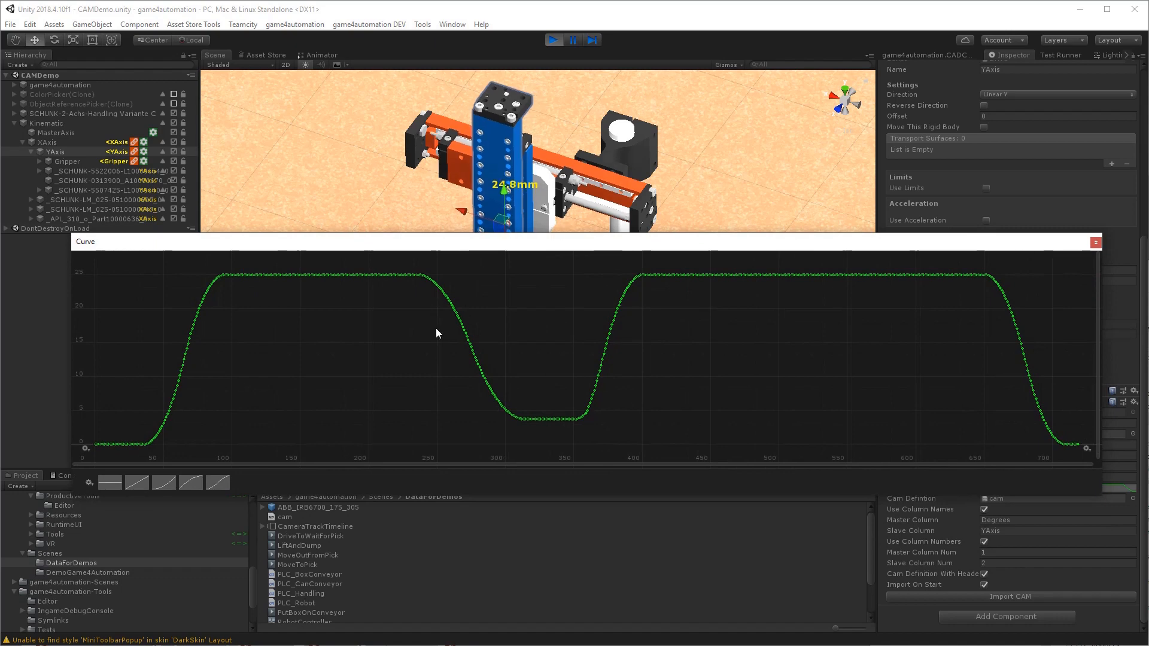
click(1096, 242)
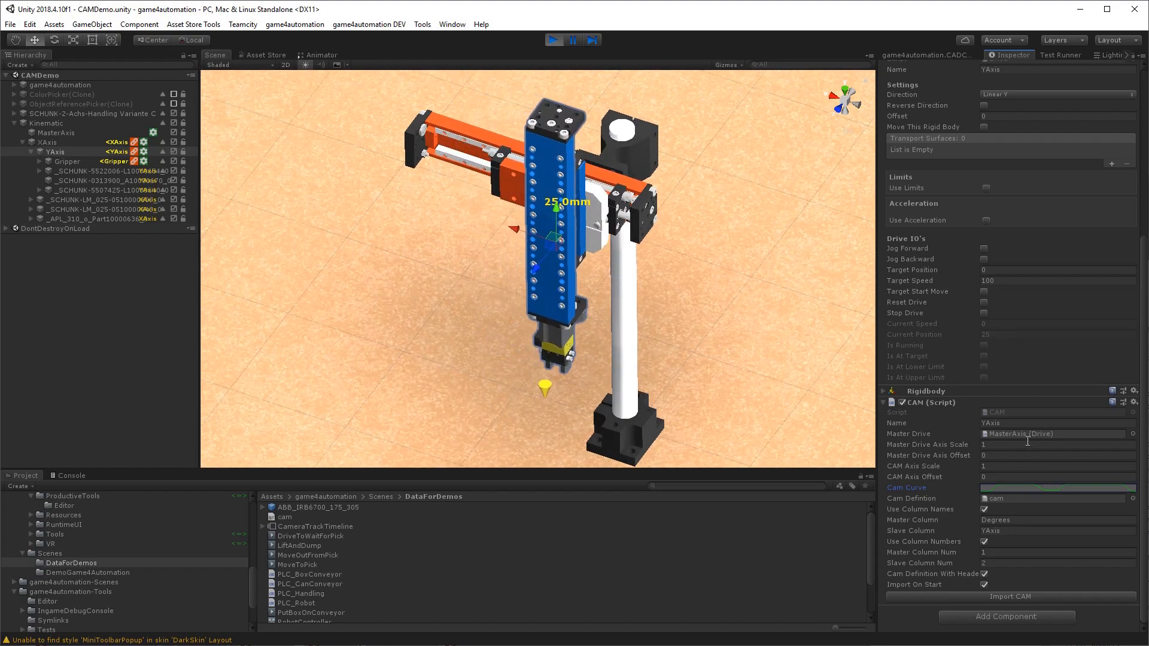
Step: Open the YAxis cam definition file cam.csv in Excel, fit its window on screen and look through the rows
click(993, 501)
drag(1148, 12, 699, 54)
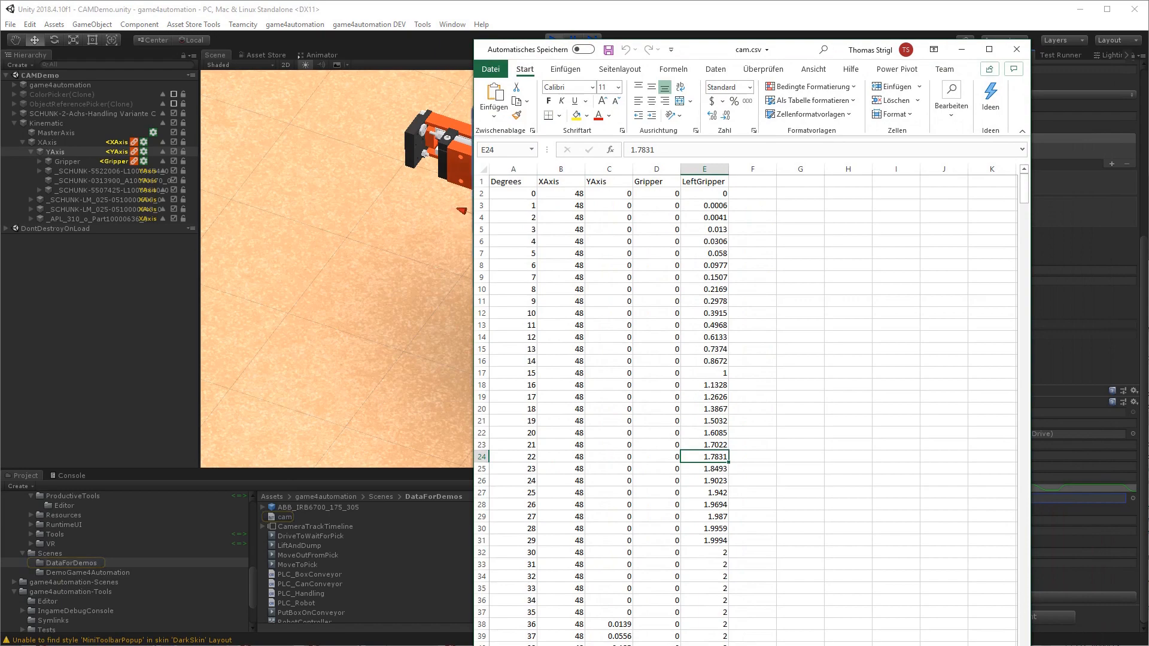
drag(1030, 645, 1078, 575)
scroll(660, 248, down, 7)
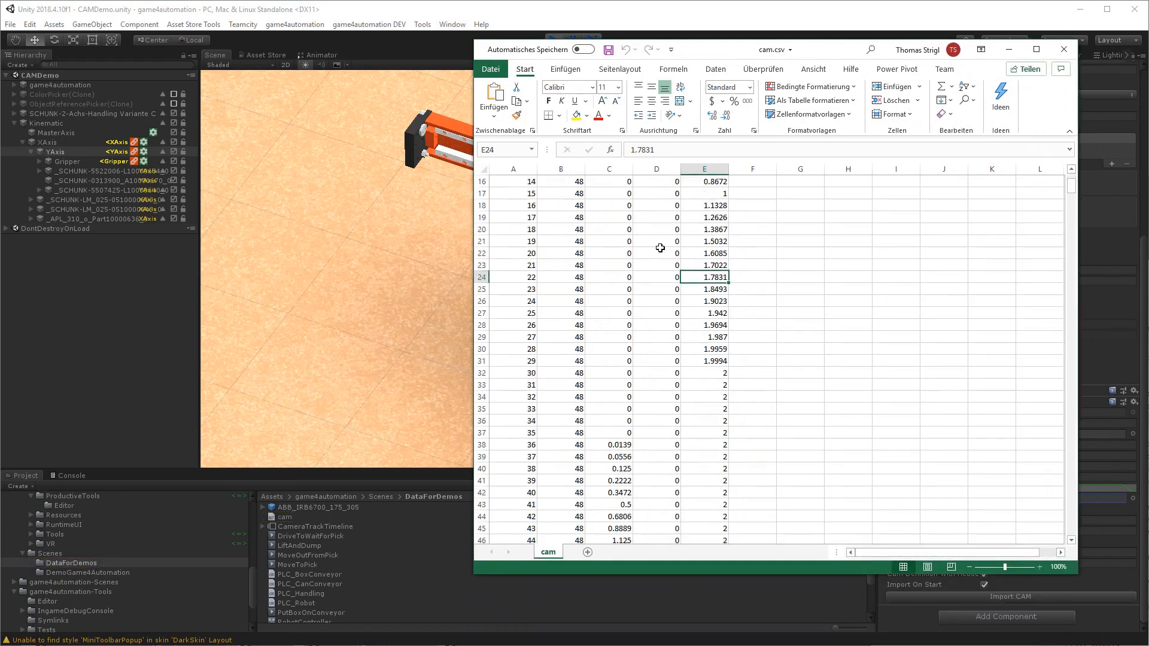
scroll(658, 247, up, 7)
Step: Highlight the Degrees, XAxis, YAxis, Gripper and LeftGripper columns of cam.csv one after another
drag(519, 179, 509, 541)
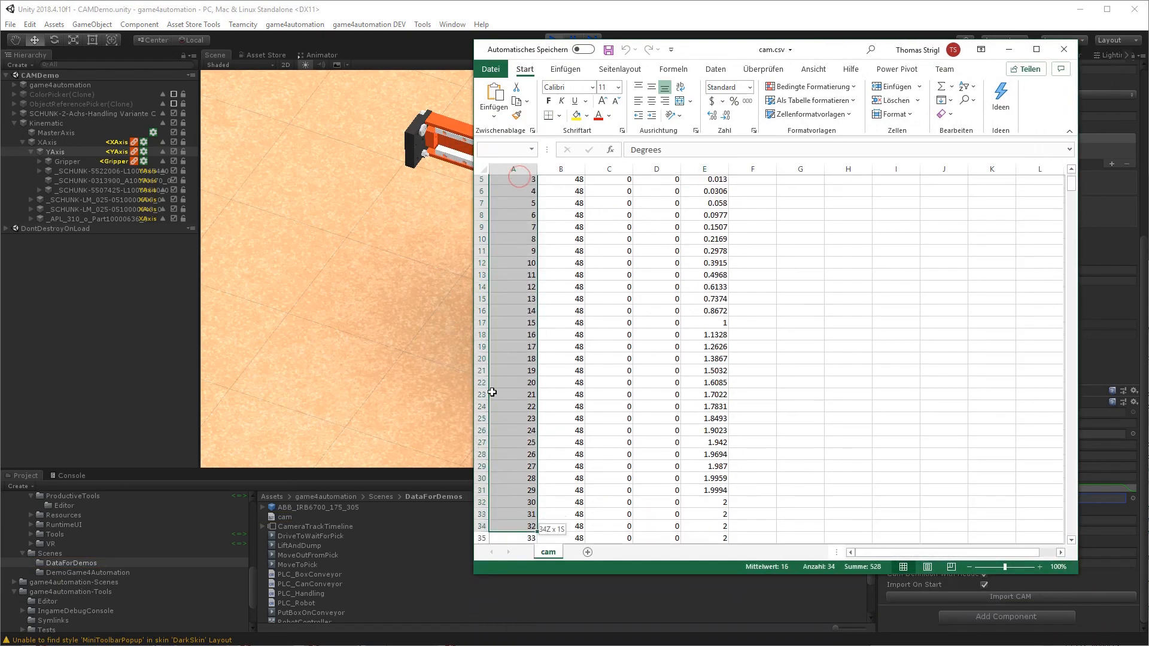
scroll(509, 216, up, 1)
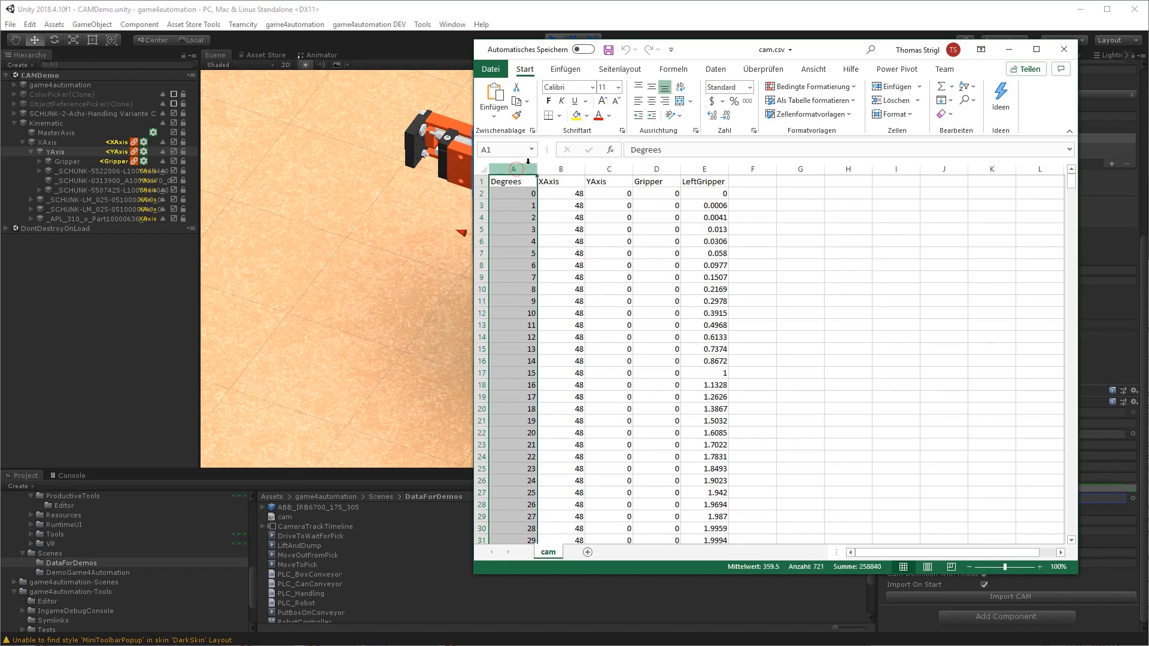
click(560, 168)
click(609, 169)
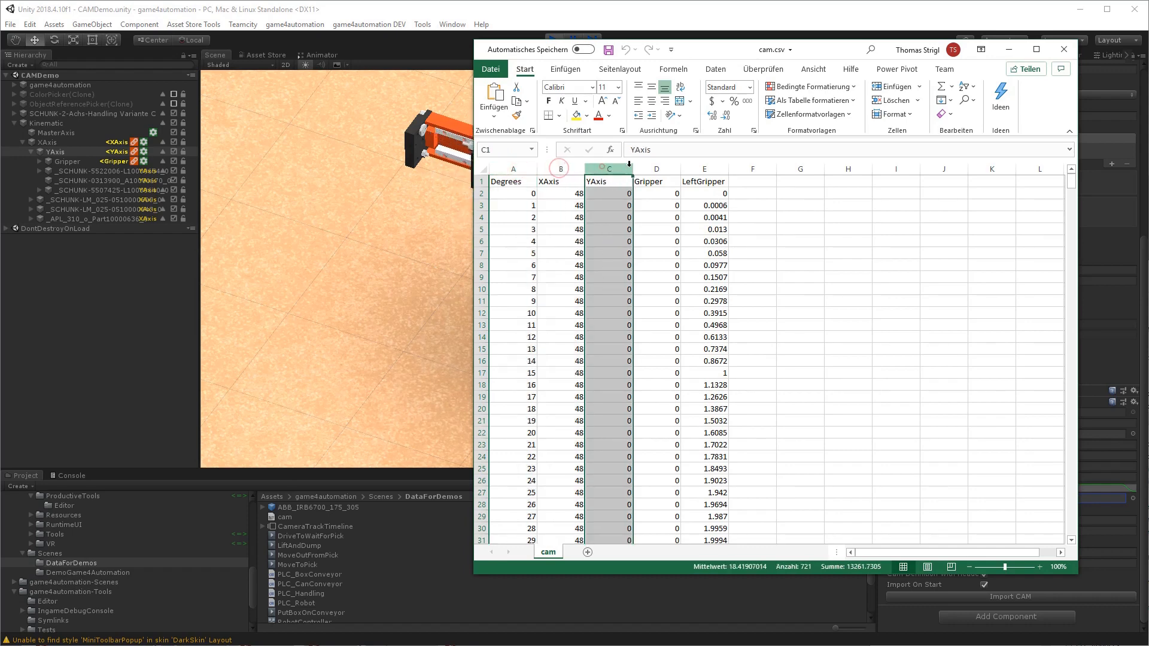
click(656, 169)
click(694, 169)
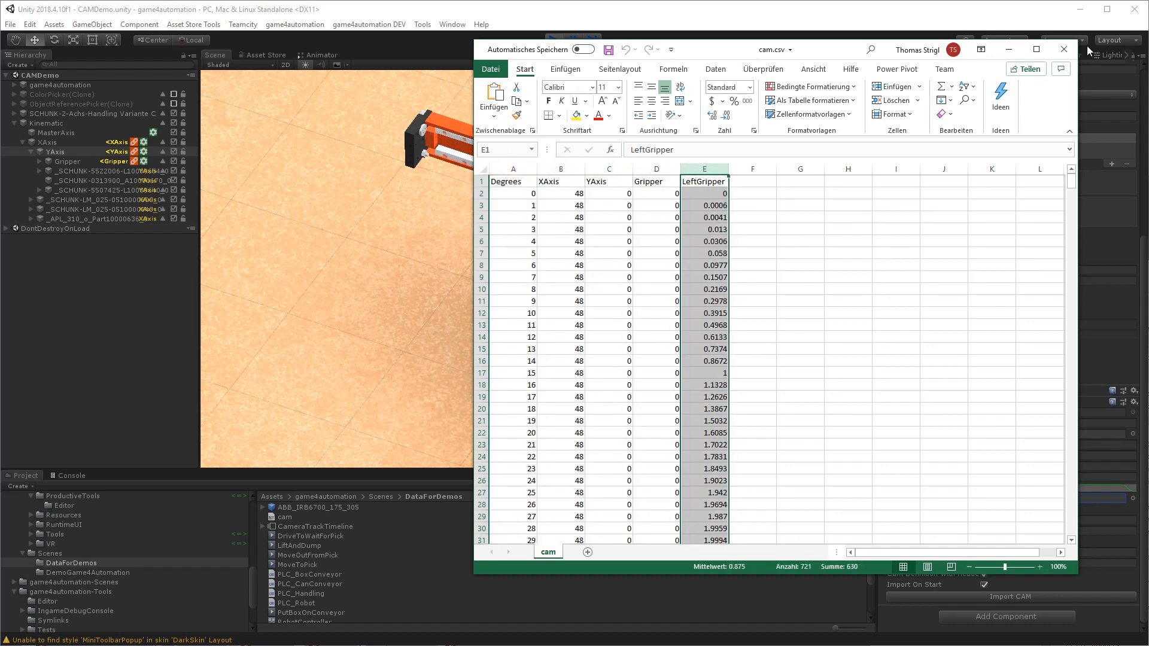
Step: Return to Unity and review the Master Column and Slave Column settings of the YAxis CAM component
click(1009, 53)
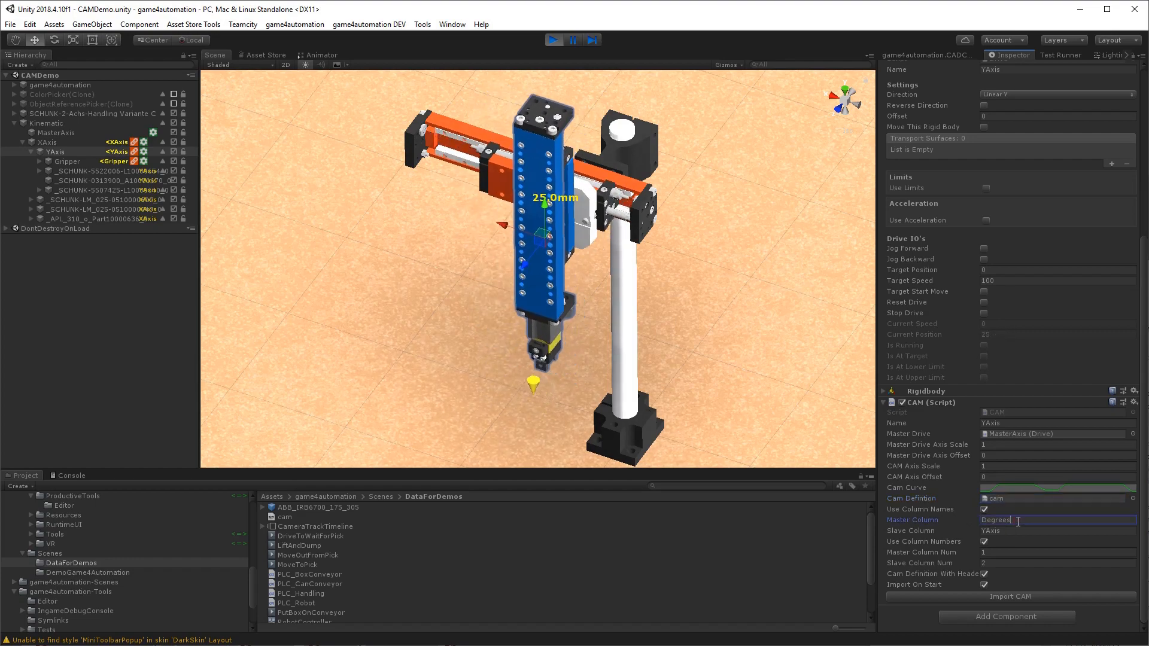
click(996, 522)
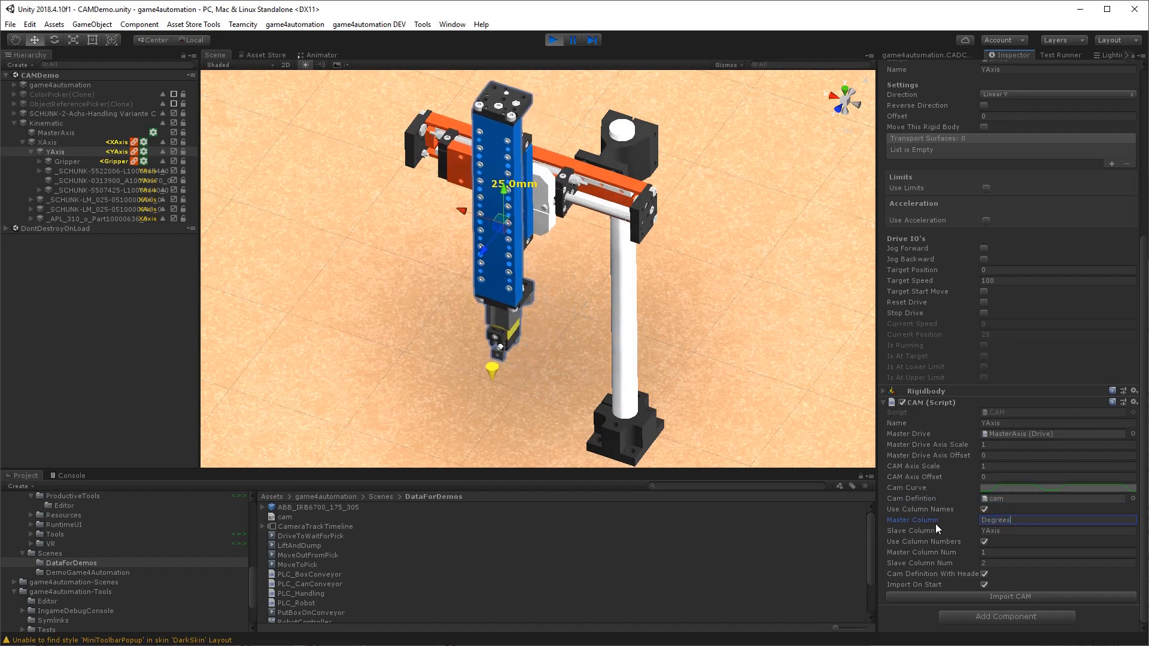
click(1010, 531)
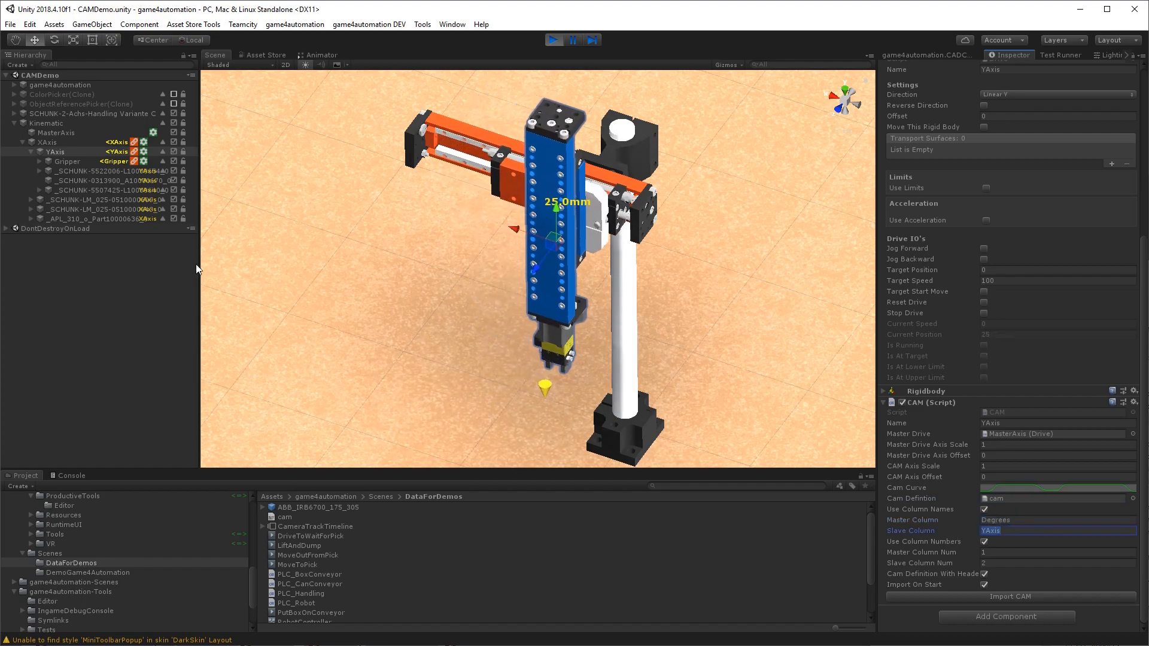
Step: Examine the Cam Curve of the Gripper's CAM component and close the curve window
click(98, 163)
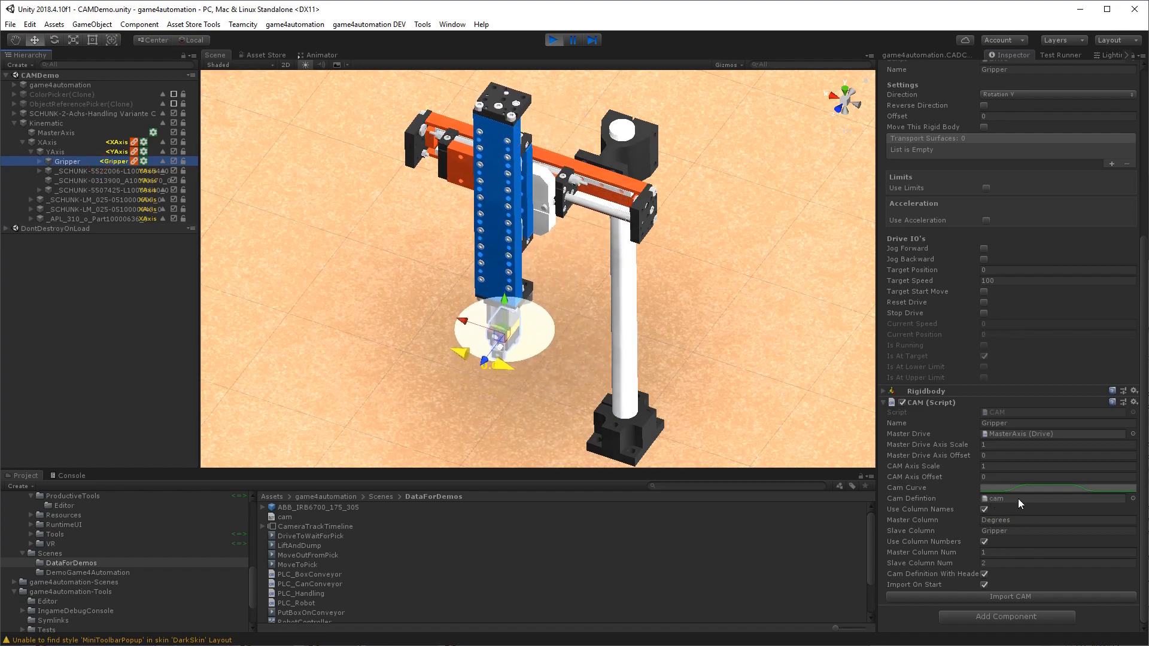
click(1037, 488)
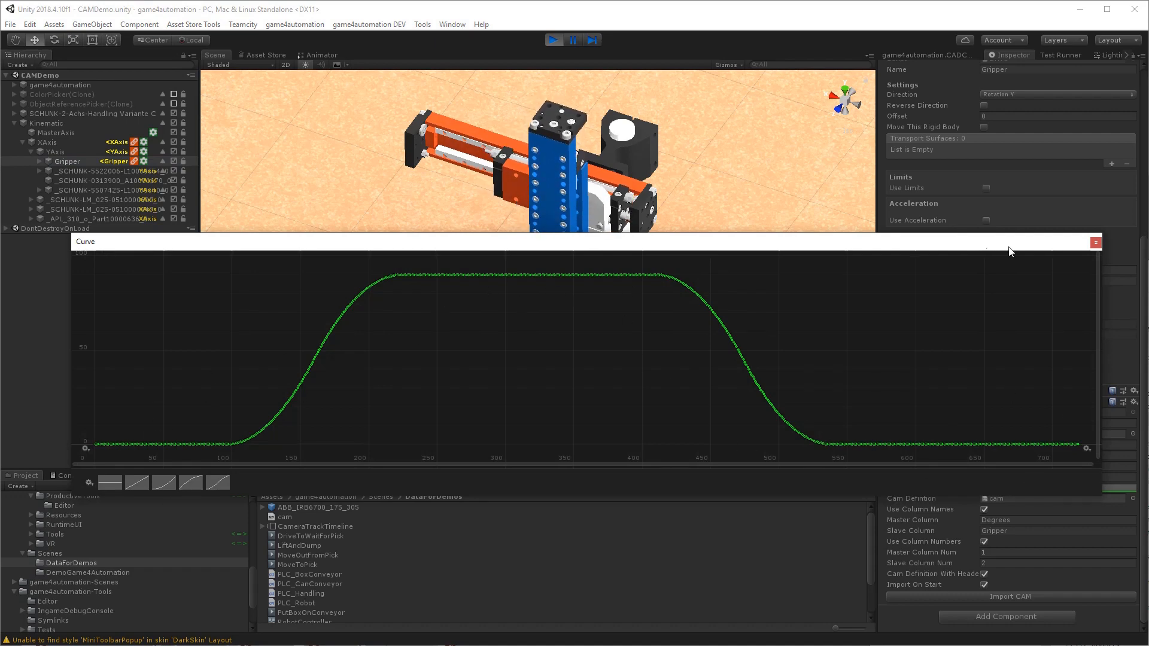
click(1095, 243)
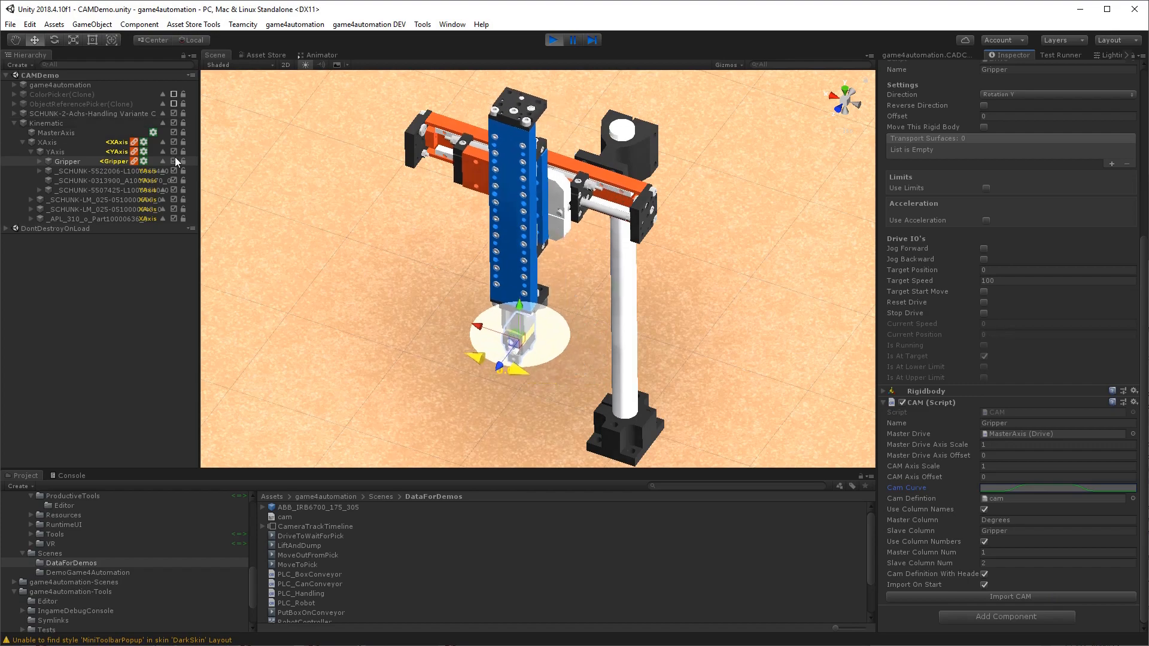
Step: Widen the Hierarchy to show the full object names and go through the YAxis, MasterAxis and Kinematic objects
drag(200, 163, 317, 165)
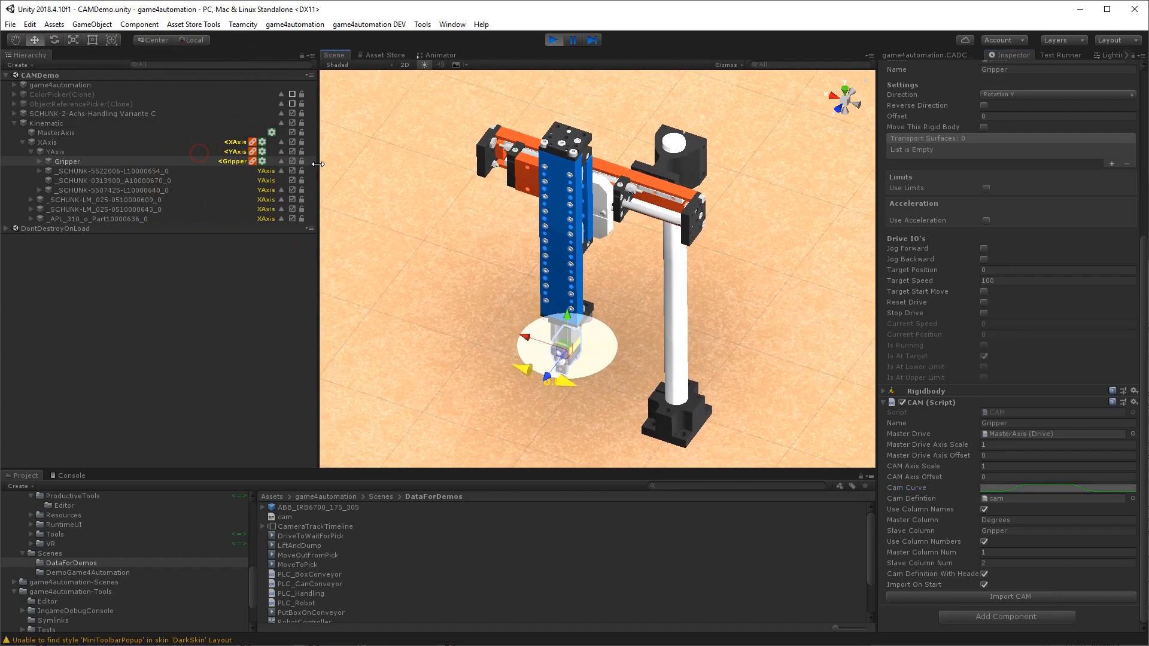
click(106, 151)
click(84, 132)
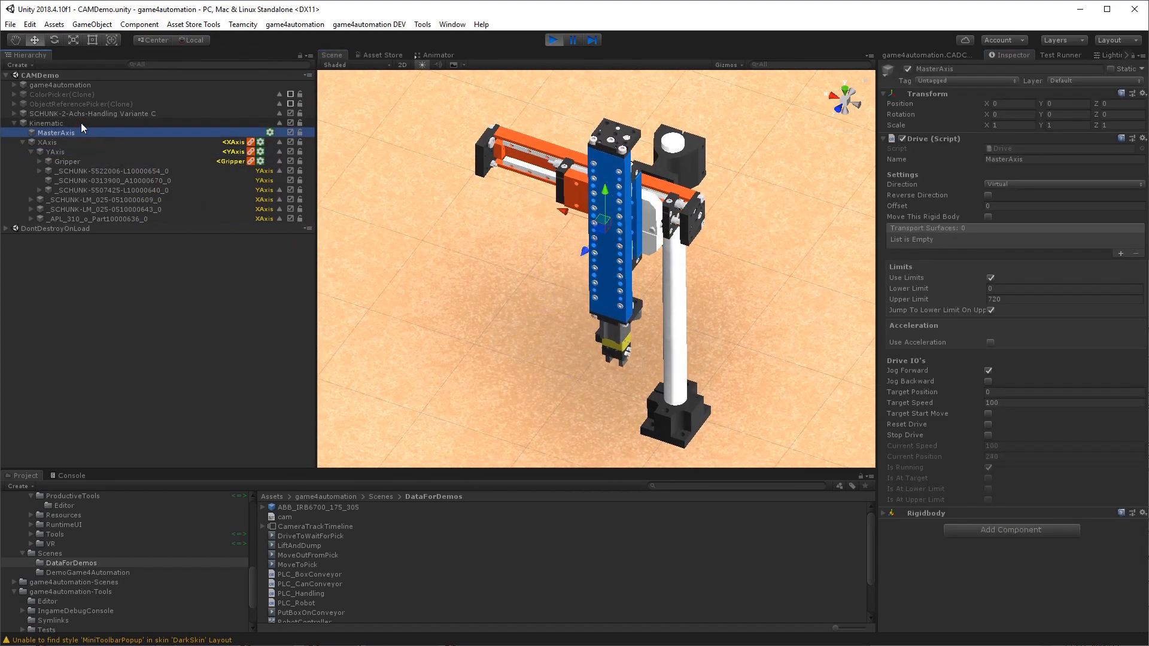
click(81, 124)
Step: Review the Kinematic, Drive and CAM script settings of XAxis and view its motion in the scene
click(182, 141)
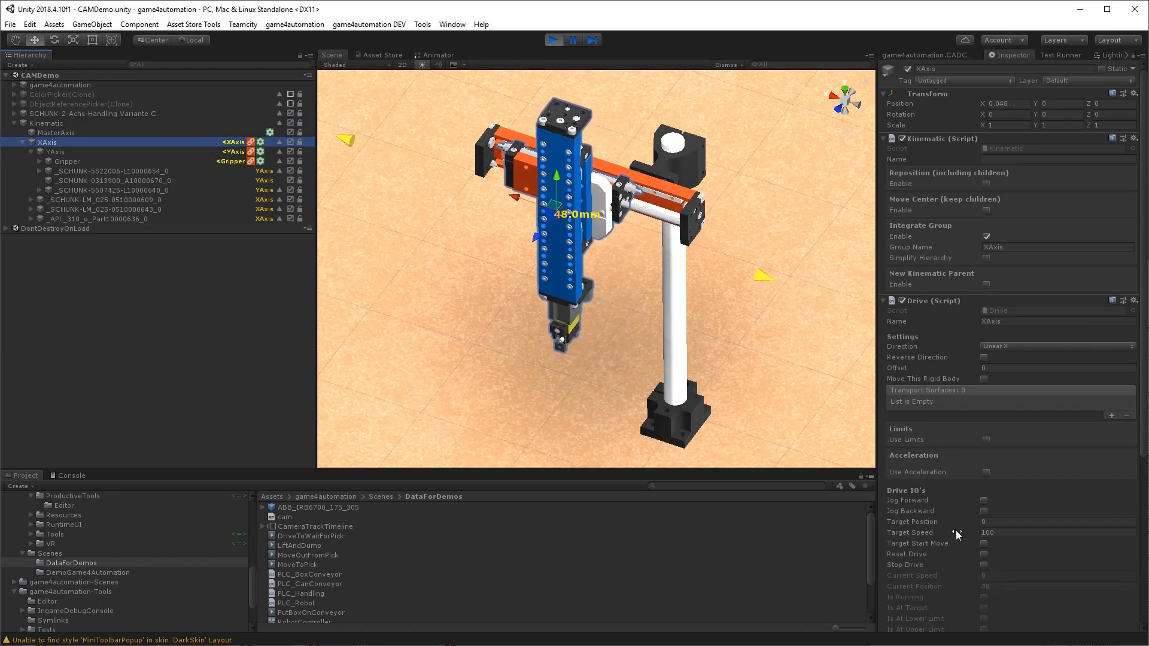
scroll(981, 527, down, 5)
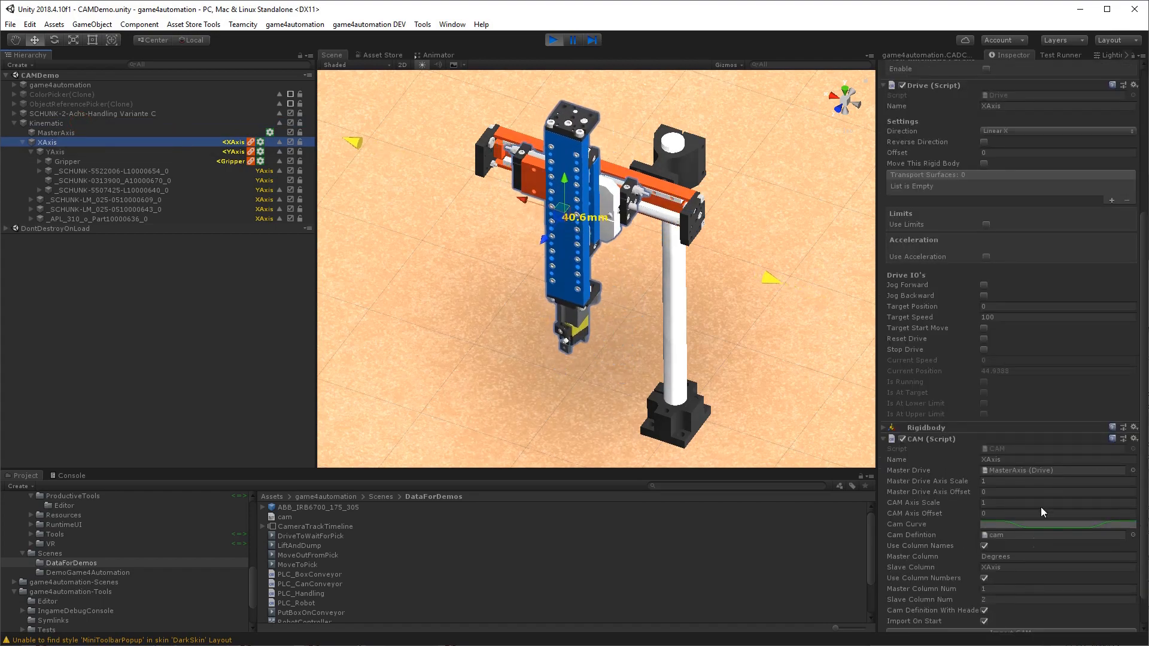
scroll(1016, 408, up, 3)
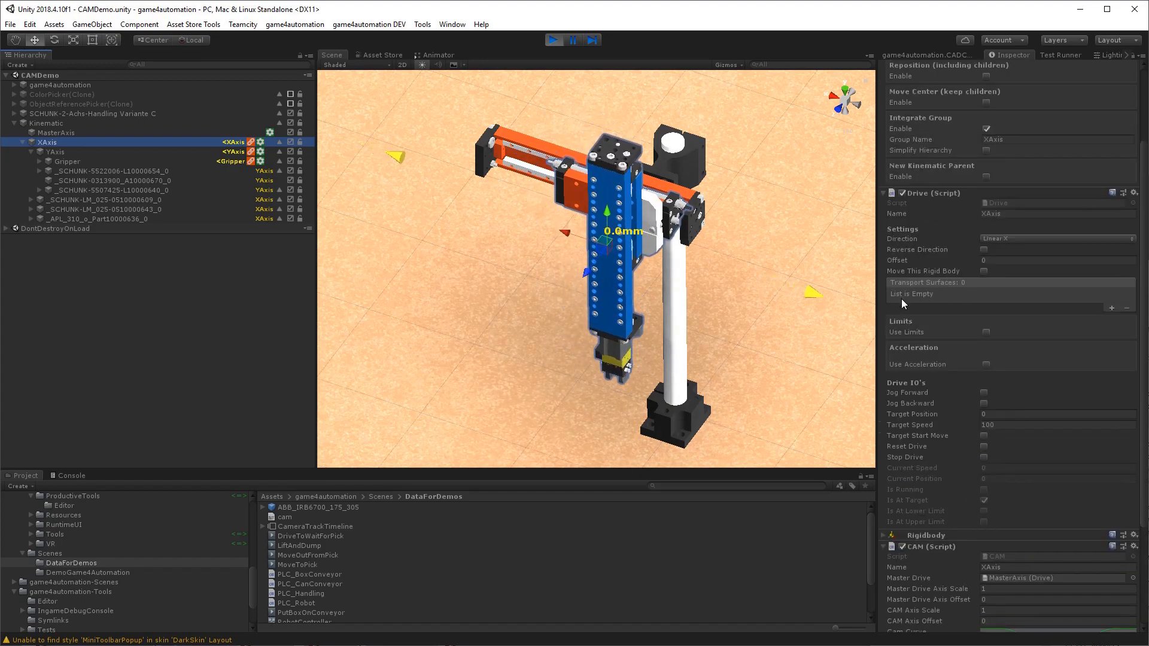
scroll(920, 232, down, 4)
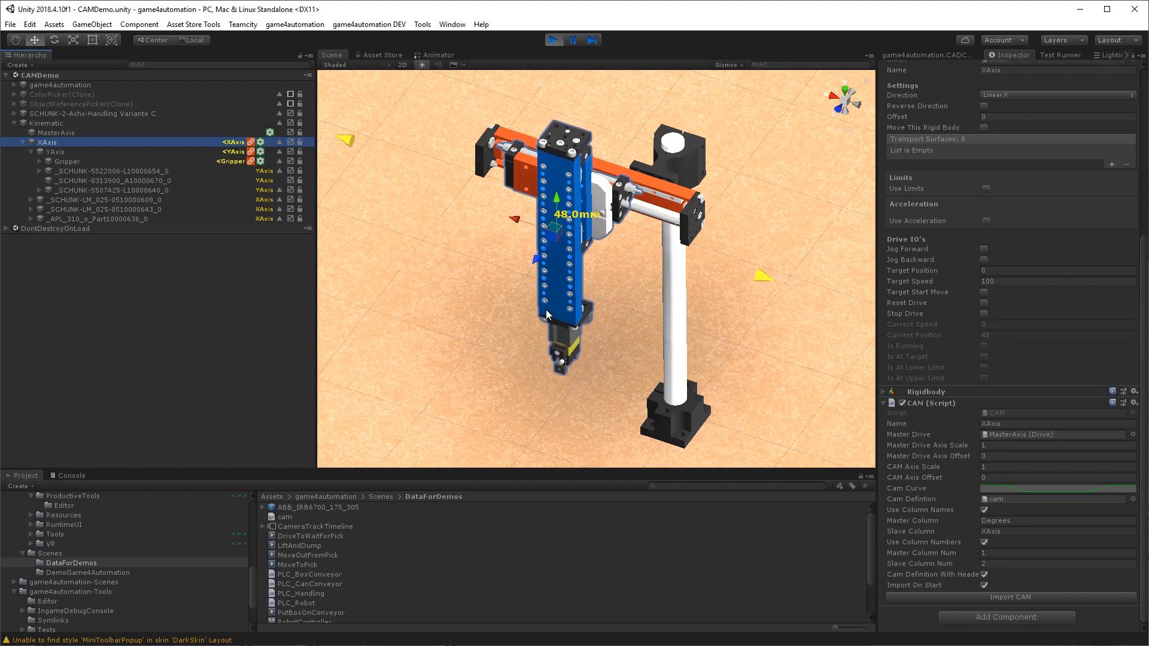
alt+drag(560, 330, 588, 323)
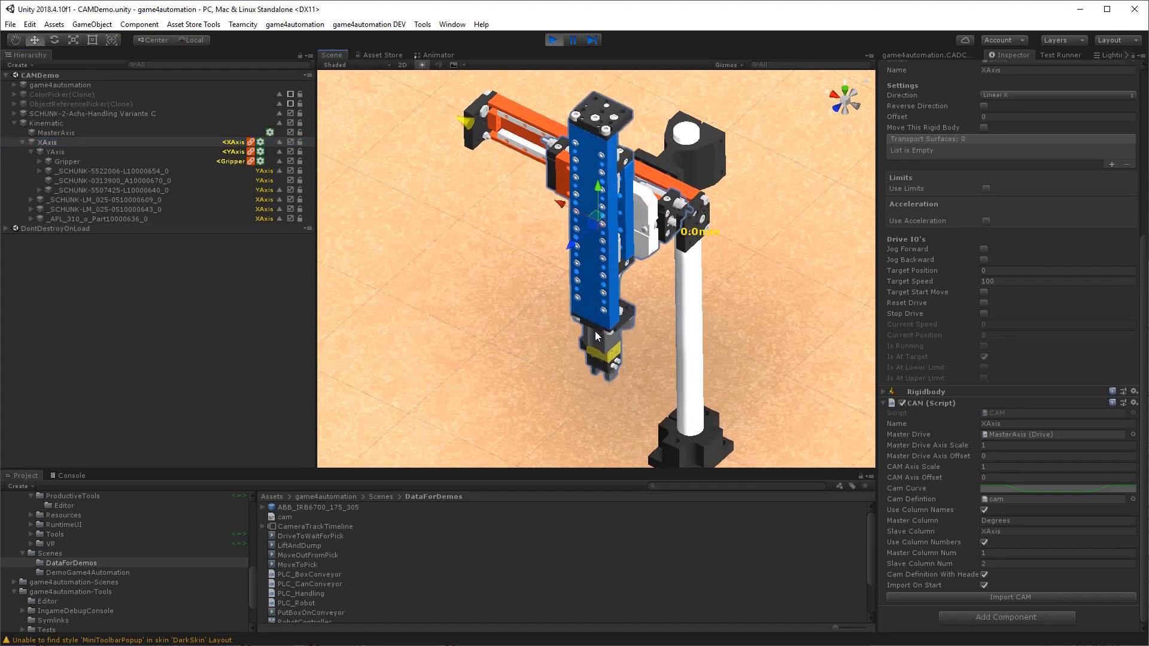